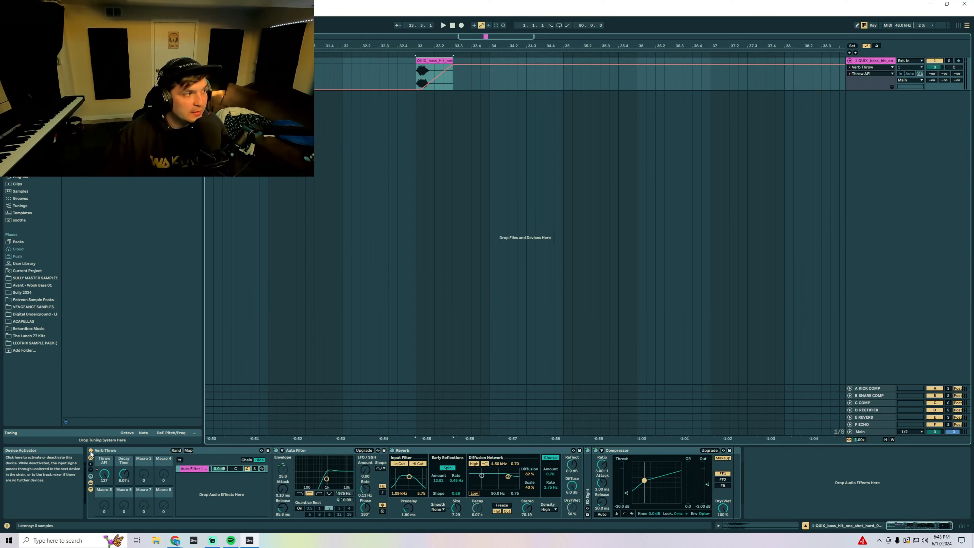
Step: Play the bass hit with the Verb Throw rack bypassed, and again with the rack switched back on
left_click(91, 451)
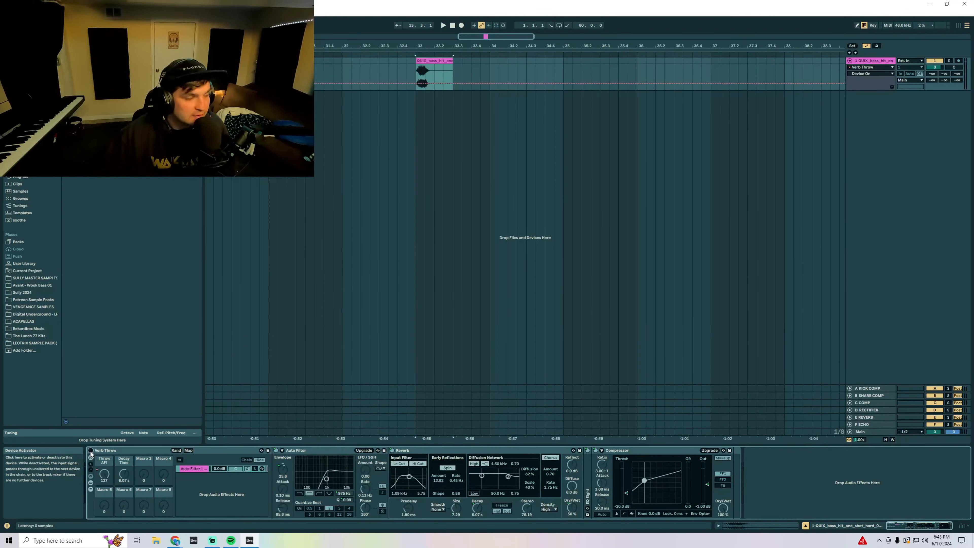
key("space")
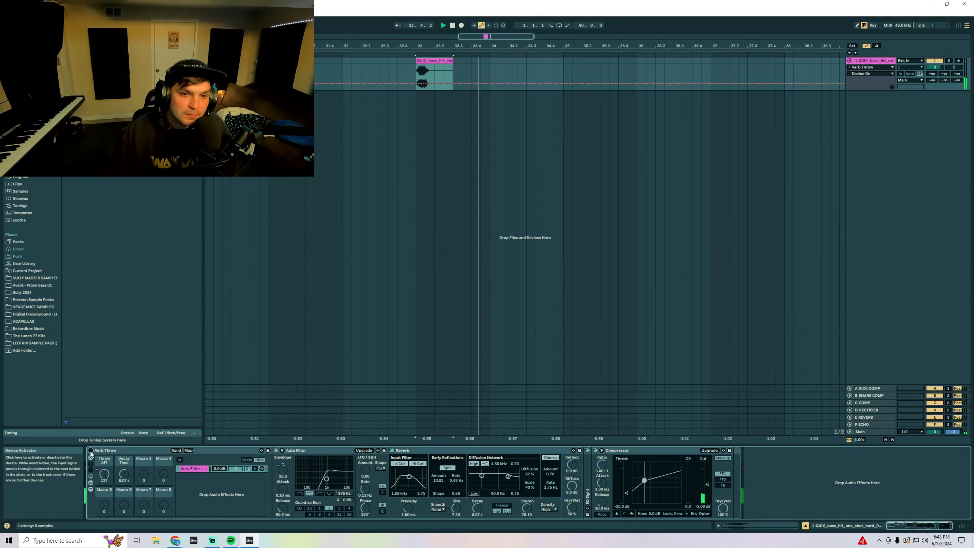
left_click(90, 451)
key("space")
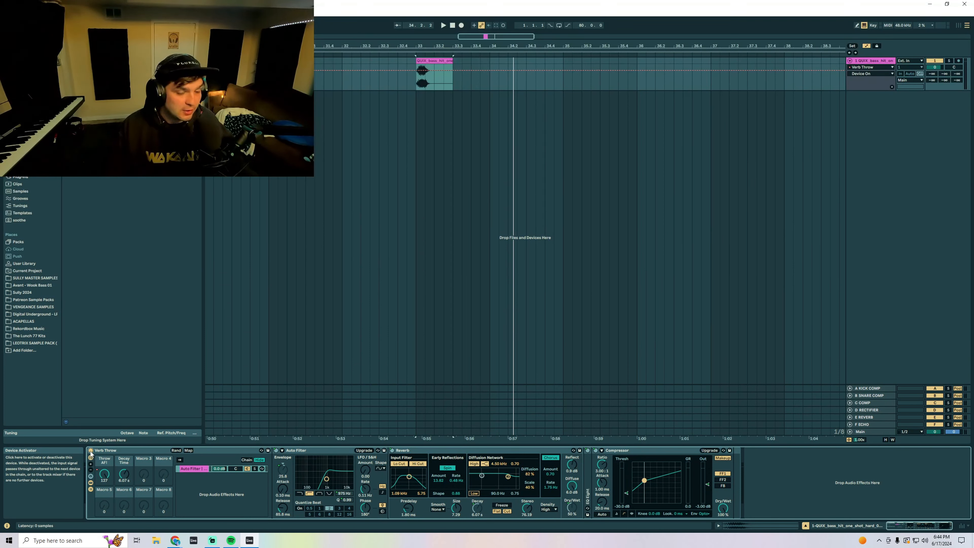
Step: Unfold the EQ Eight inside the Verb Throw rack and sweep the Throw AF! macro to examine which device parameters it moves
mouse_move(107, 479)
left_mouse_down()
mouse_move(107, 516)
mouse_move(106, 489)
left_mouse_up()
double_click(586, 482)
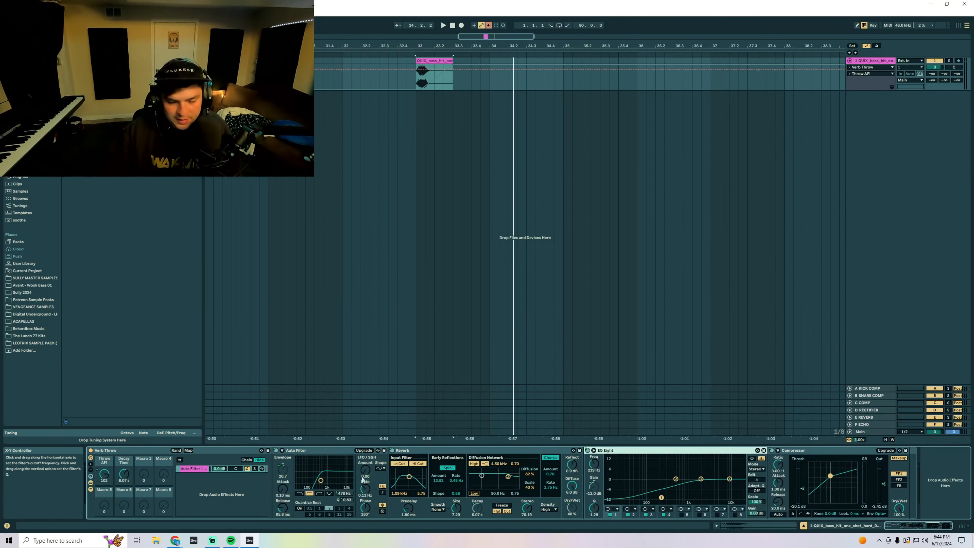
mouse_move(104, 474)
left_mouse_down()
mouse_move(104, 495)
mouse_move(104, 462)
left_mouse_up()
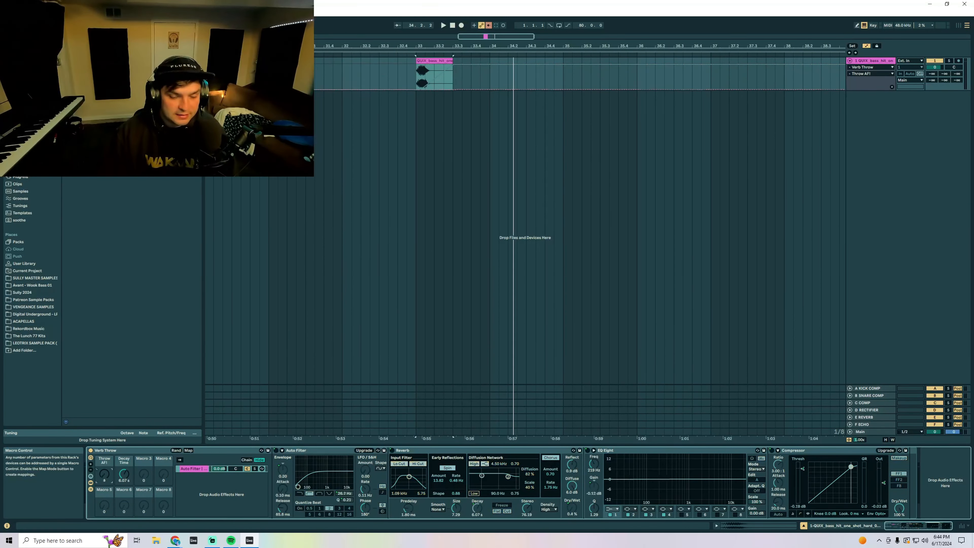
left_click(448, 451)
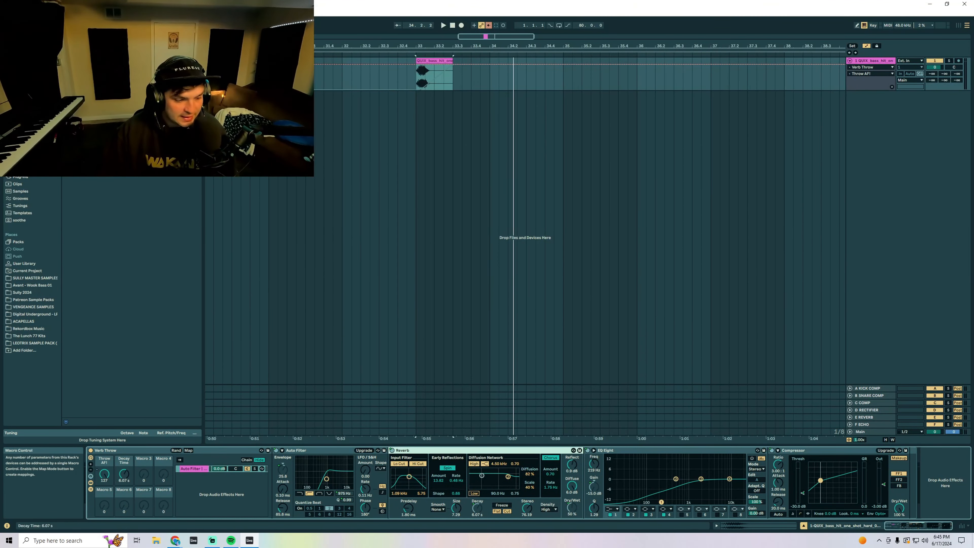
Step: Adjust the Verb Throw rack's Decay Time macro and raise the Throw AF! macro to 127
left_click_drag(124, 475, 124, 477)
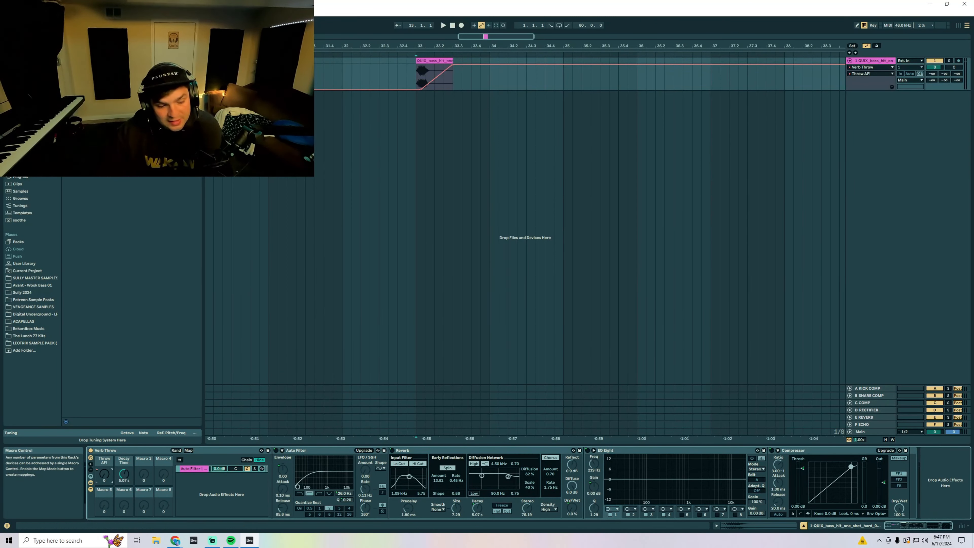
left_click_drag(104, 474, 104, 445)
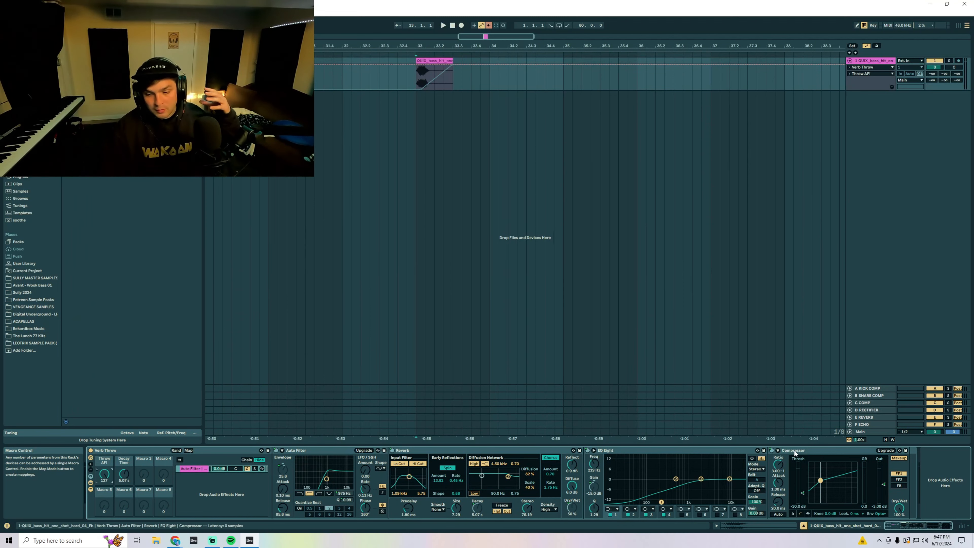
left_click(804, 492)
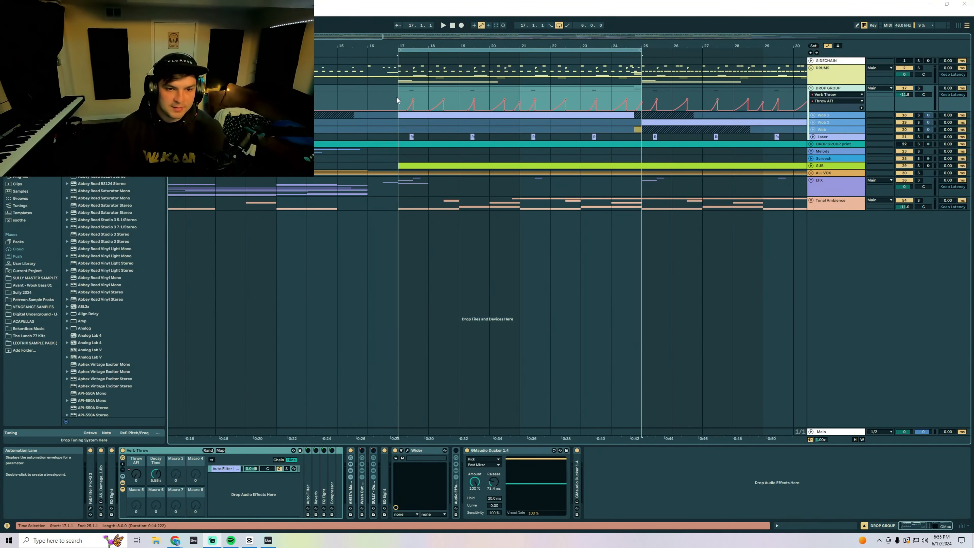
Step: Select bars 17 to 25 of the Throw AF! automation on the DROP GROUP track to examine its rising curves
left_click_drag(397, 96, 646, 102)
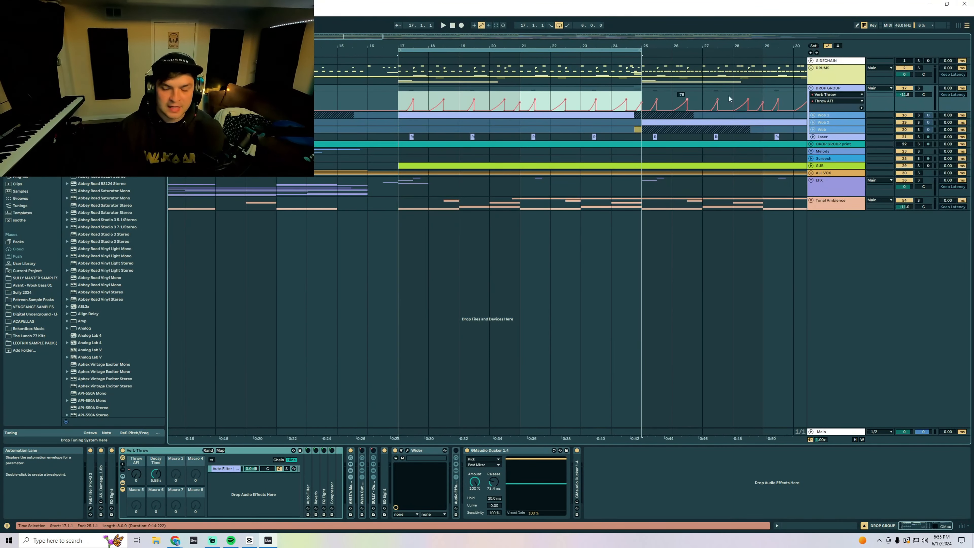
left_click(852, 89)
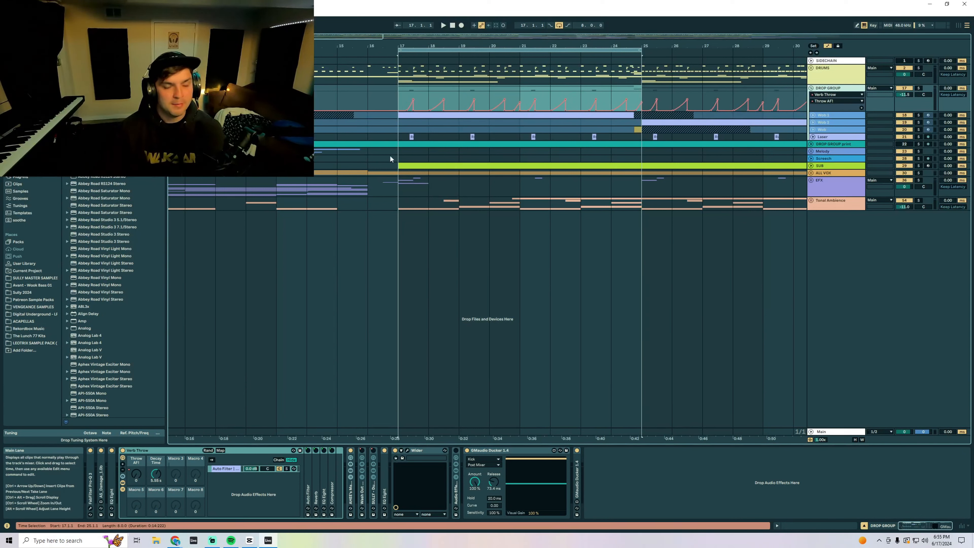
left_click(656, 107)
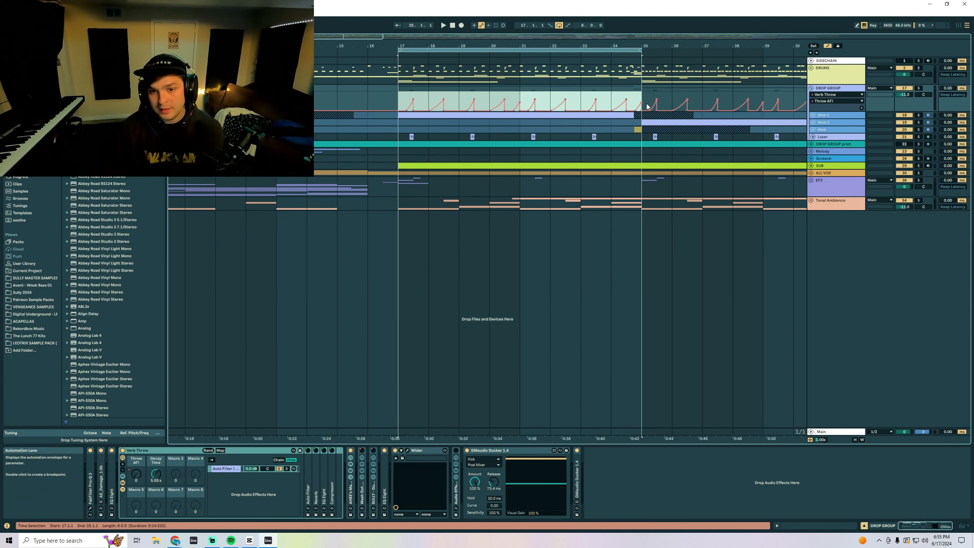
left_click(137, 454)
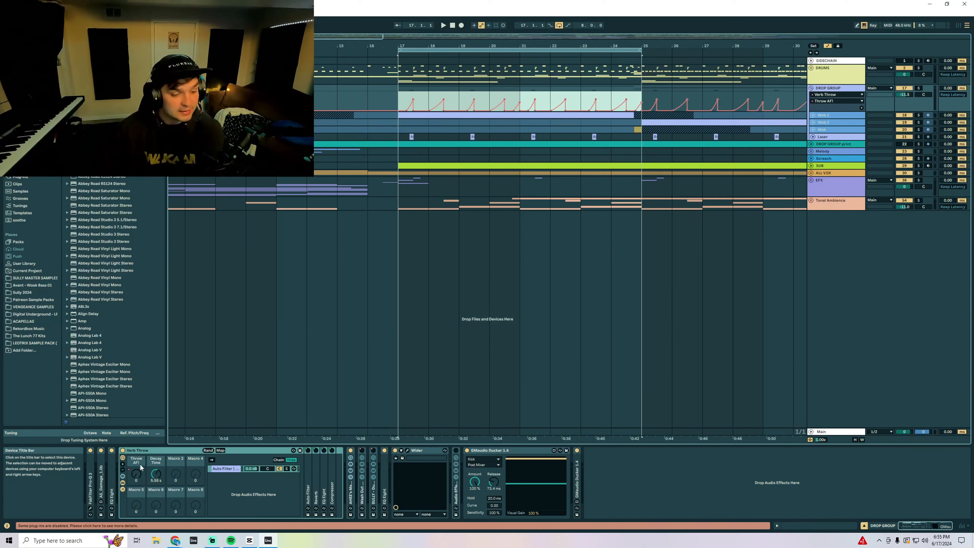
left_click(139, 454)
left_click_drag(398, 104, 641, 104)
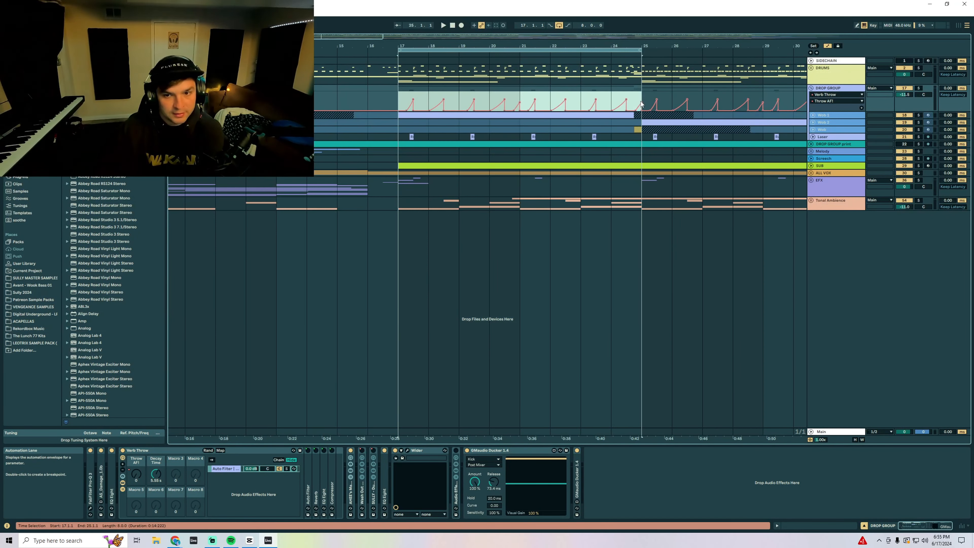
Step: Bypass the Verb Throw rack on DROP GROUP and mute the ALL VOX group
left_click(123, 453)
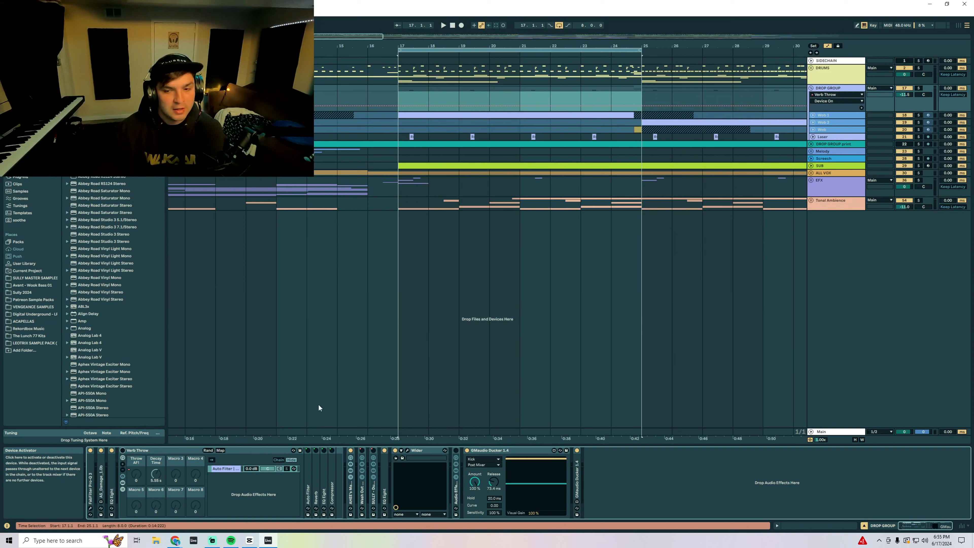
left_click(812, 173)
left_click(816, 176)
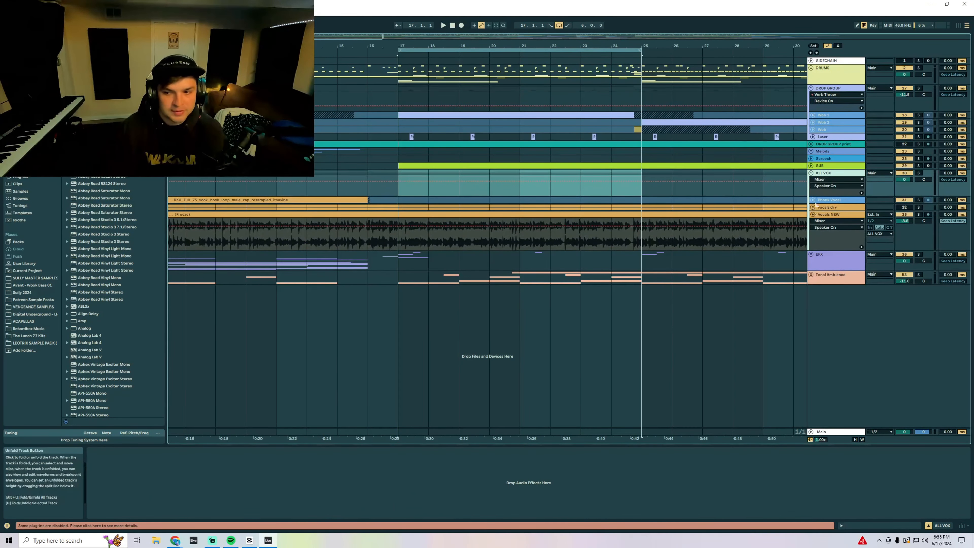
left_click(812, 173)
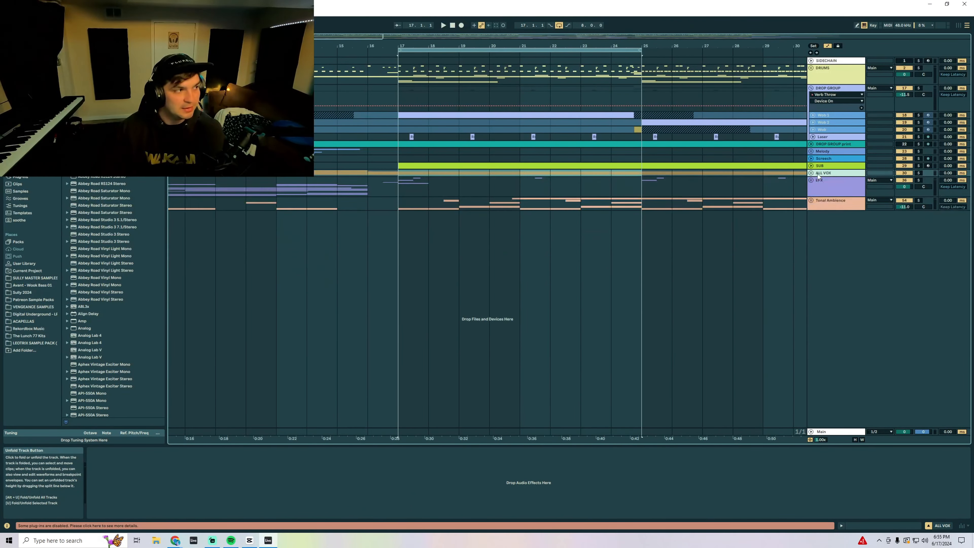
left_click(904, 174)
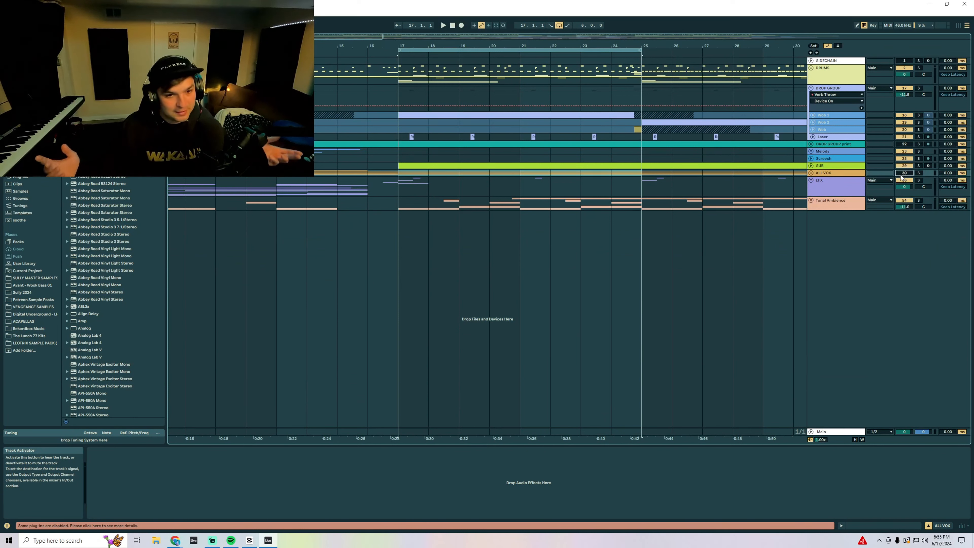
Step: Play the drop from bar 17 to hear DROP GROUP without the Verb Throw reverb
left_click(827, 92)
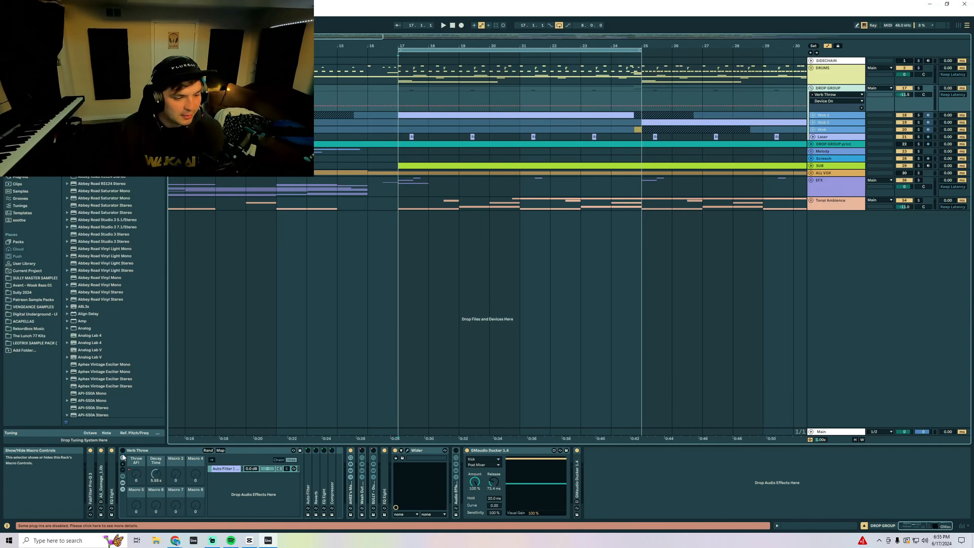
key("space")
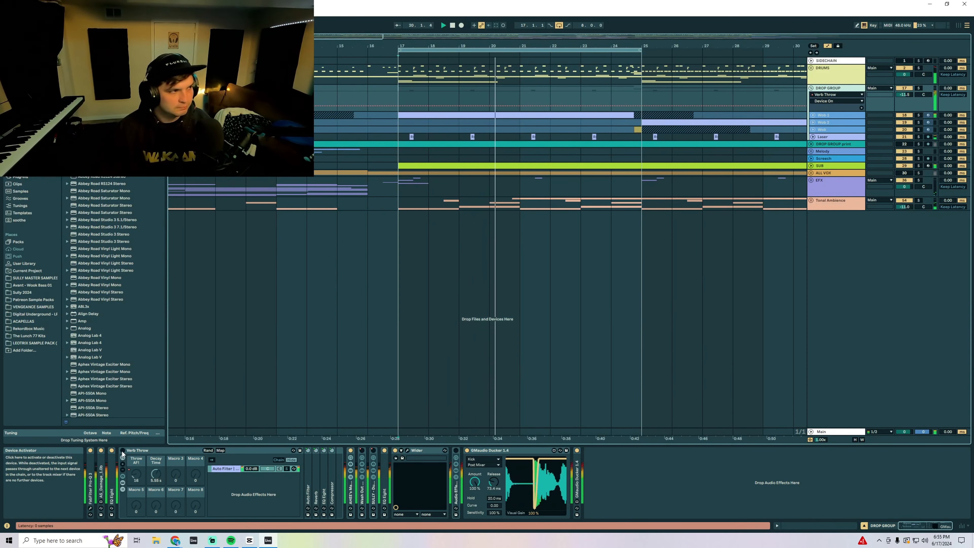
key("space")
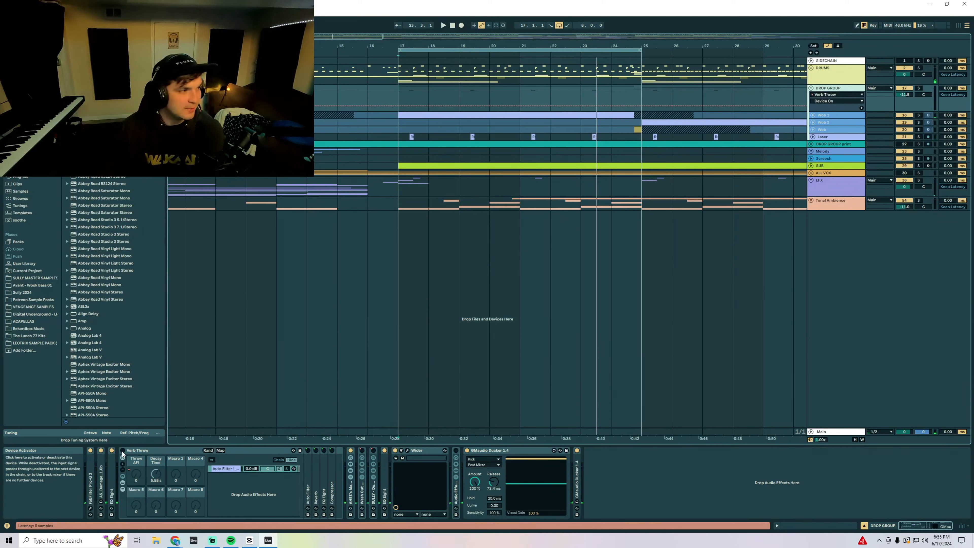
Step: Play the drop over bars 17 to 25 with the Verb Throw rack enabled, and bypass the rack to compare
left_click(122, 450)
left_click(136, 475)
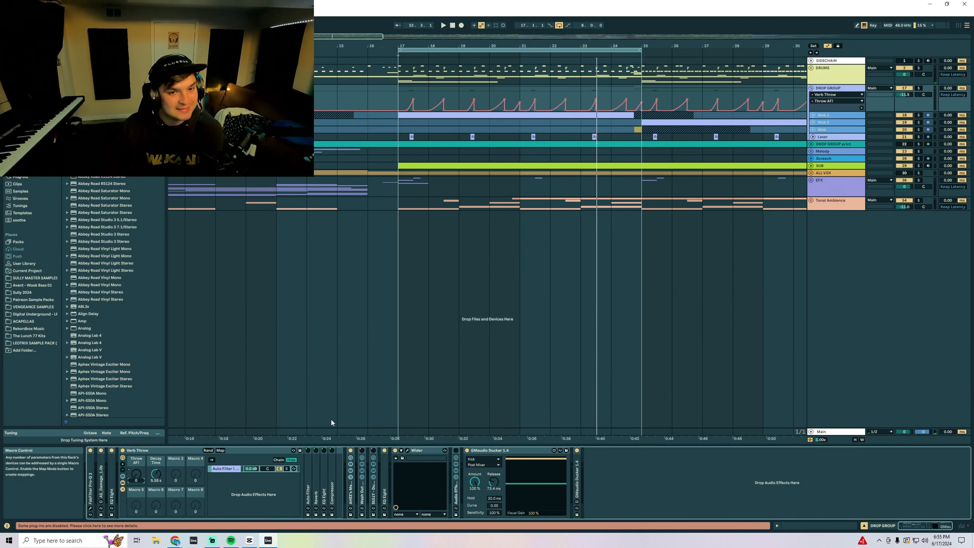
left_click_drag(407, 101, 641, 102)
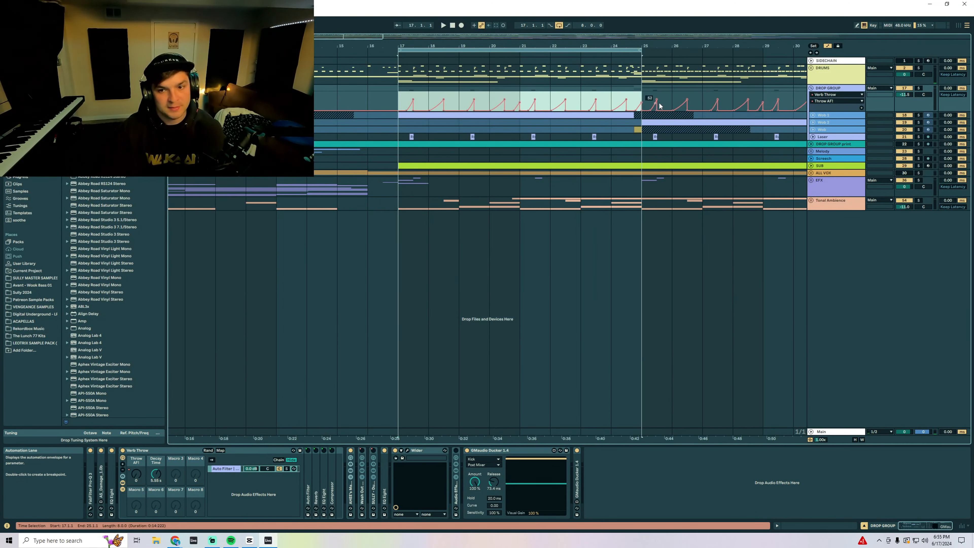
key("space")
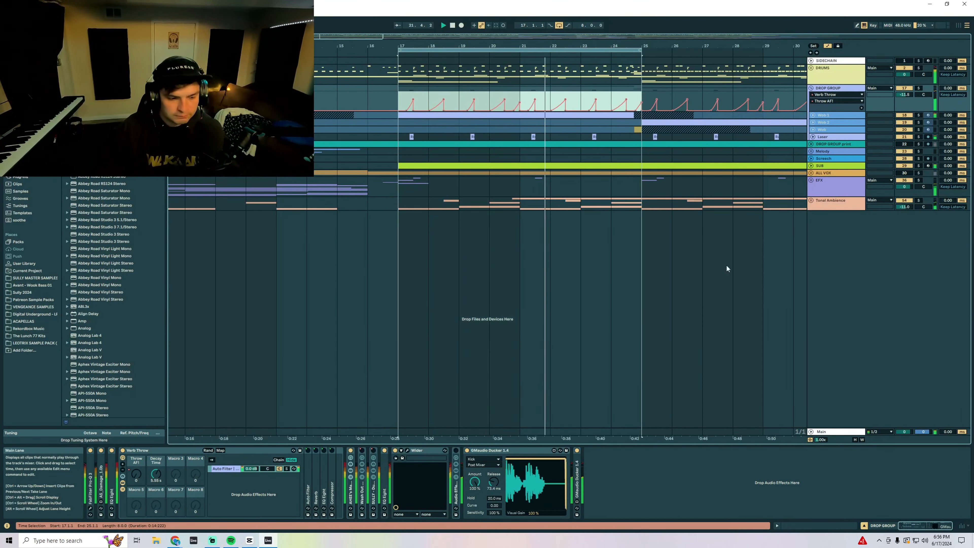
left_click(122, 451)
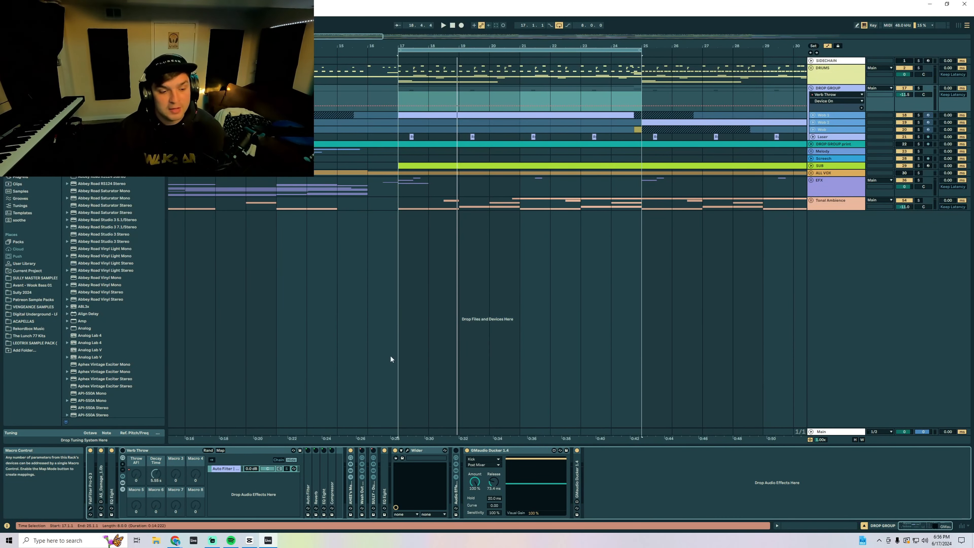
Step: Unfold the Web 1 track and select its notes from bar 17 to bar 23 to examine the bass pattern
left_click(817, 74)
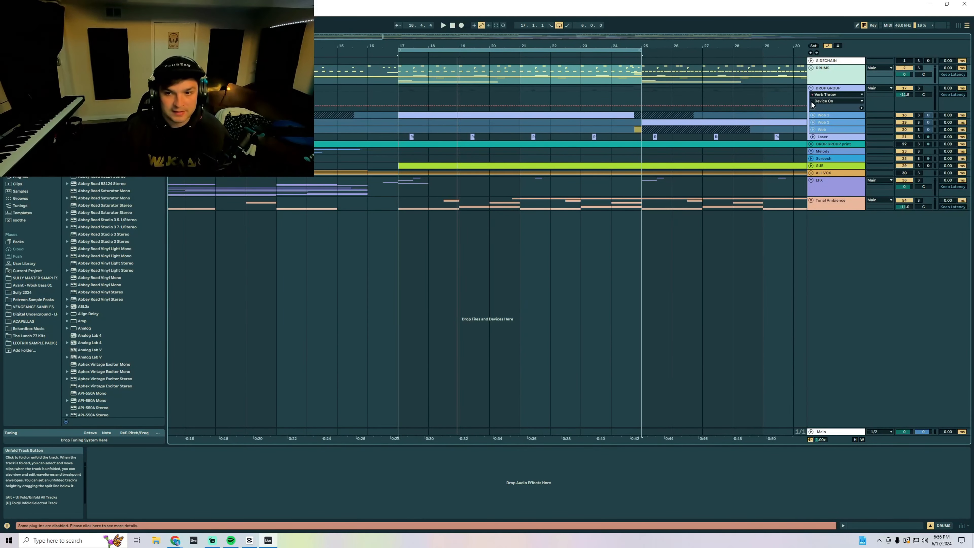
left_click(813, 115)
left_click(442, 122)
left_click_drag(456, 45, 455, 77)
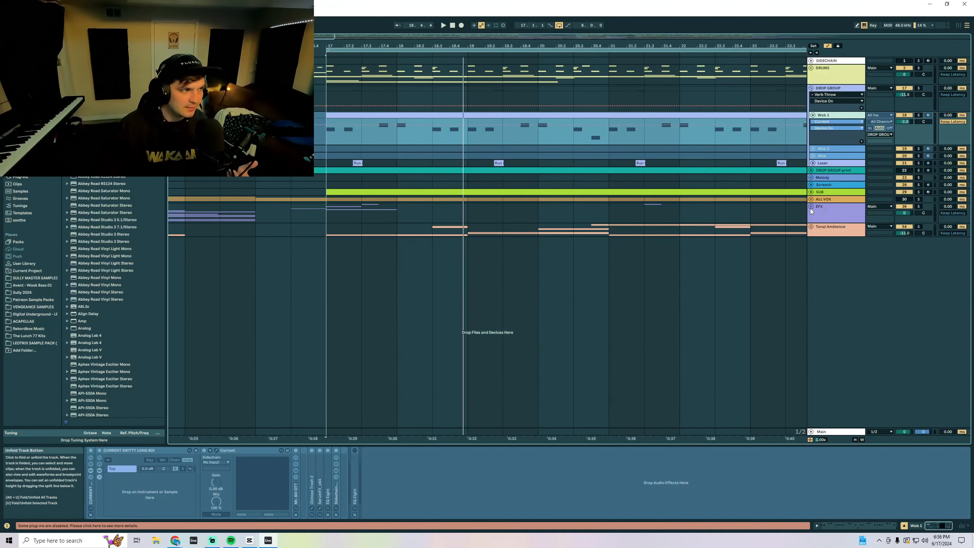
left_click(327, 134)
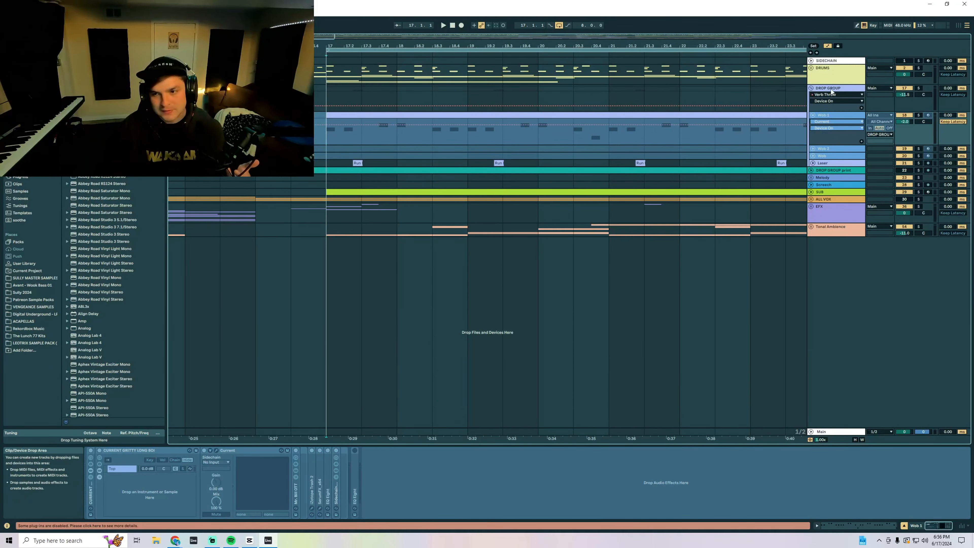
left_click(347, 98)
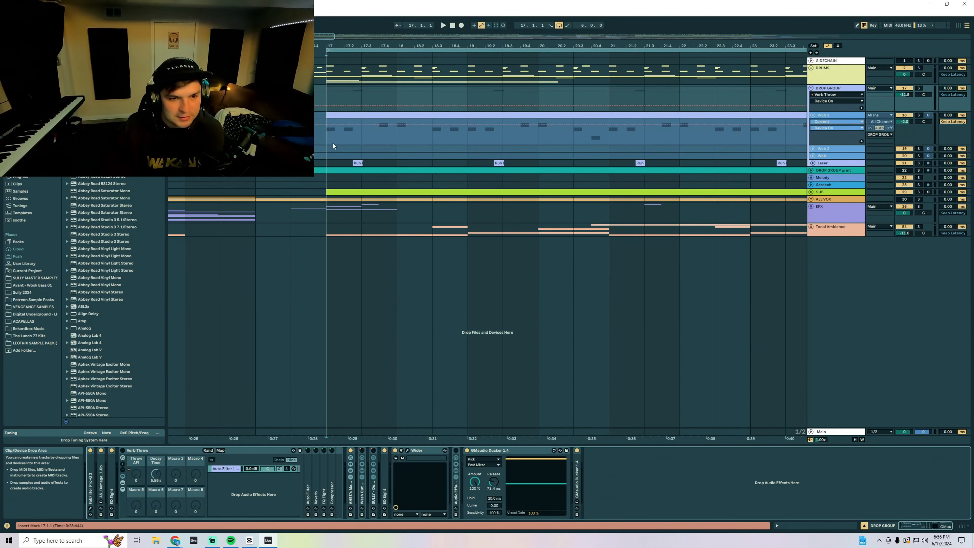
left_click_drag(332, 142, 751, 118)
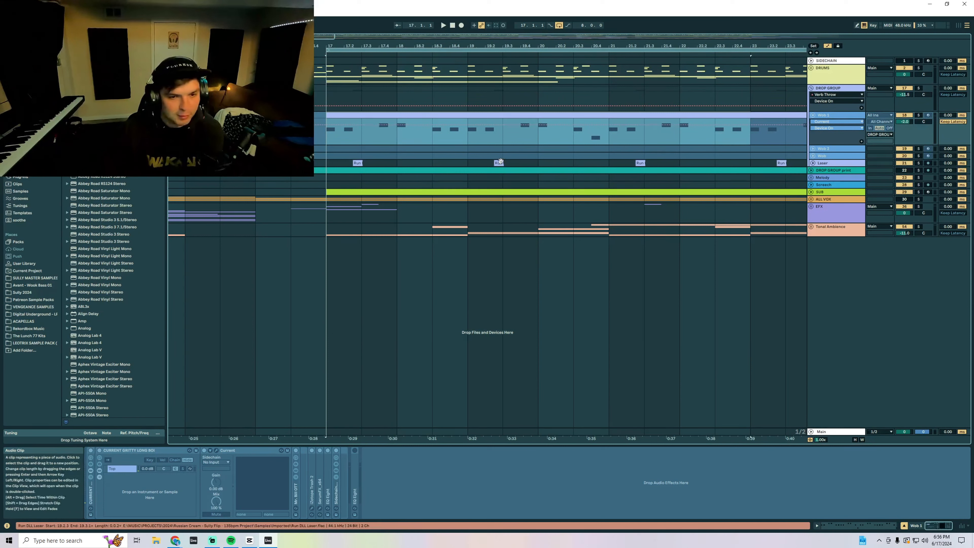
Step: Show the Throw AF! automation on DROP GROUP and inspect its first ramps after bar 17 against the Web 1 notes
key("Up")
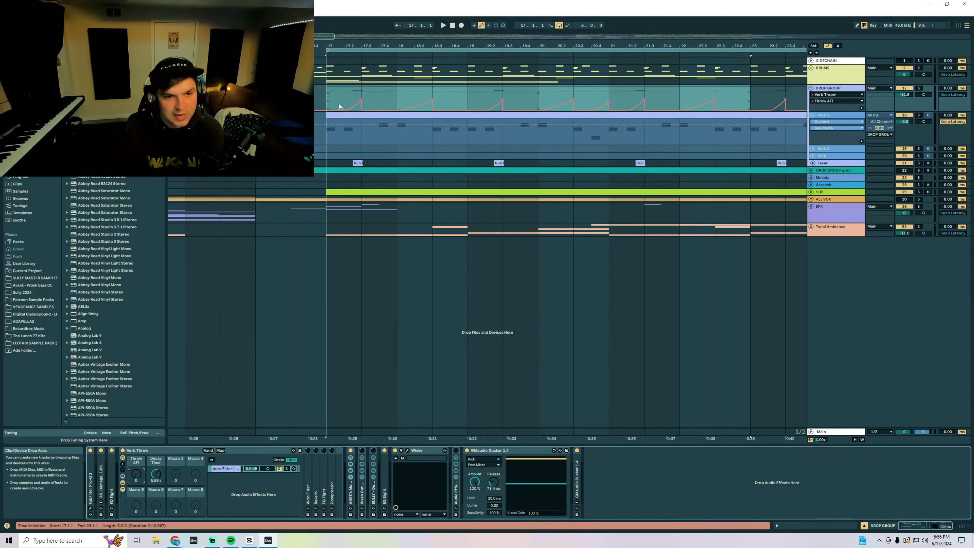
left_click(135, 472)
left_click_drag(351, 43, 317, 97)
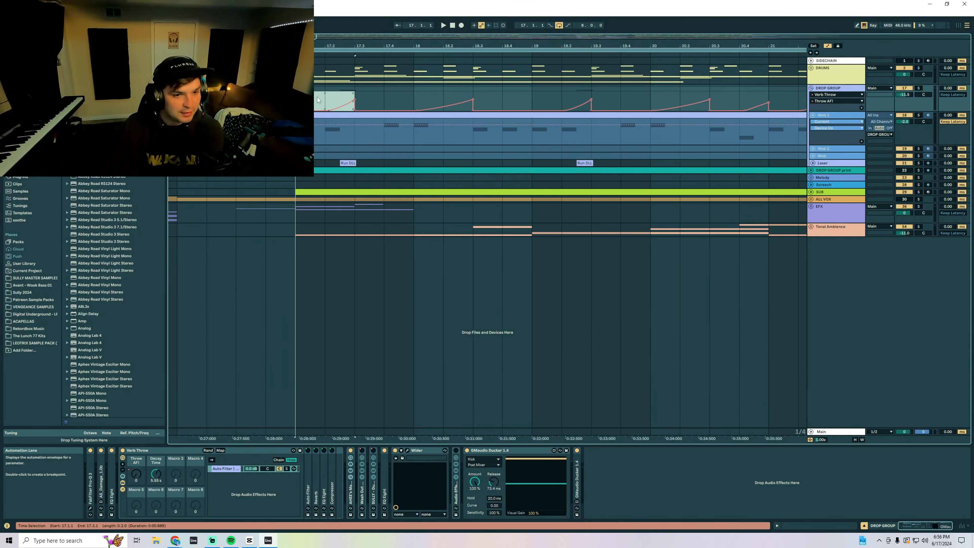
left_click_drag(462, 94, 401, 94)
left_click(297, 96)
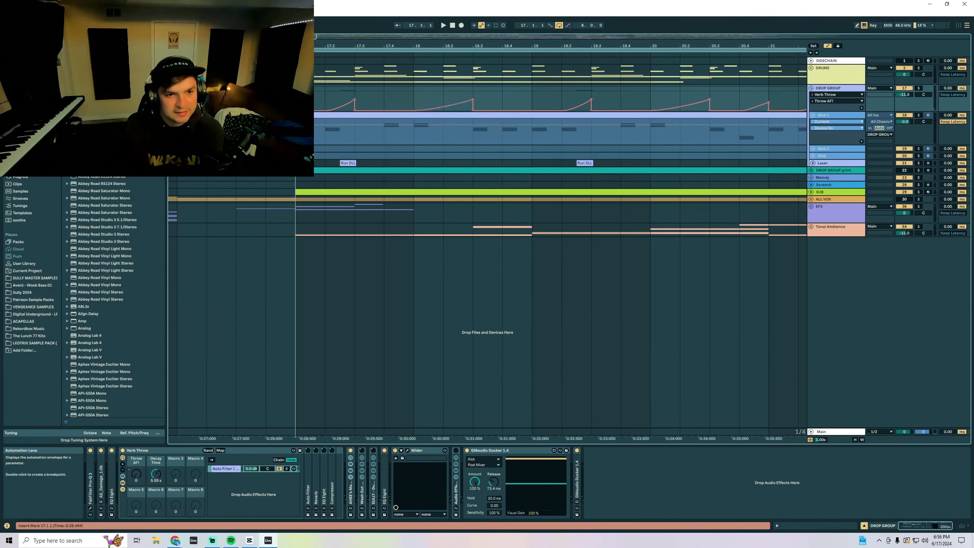
Step: Unfold the DRUMS group, select the Throw AF! ramp from 17.2 to 17.3 on DROP GROUP, and solo that group
left_click(811, 68)
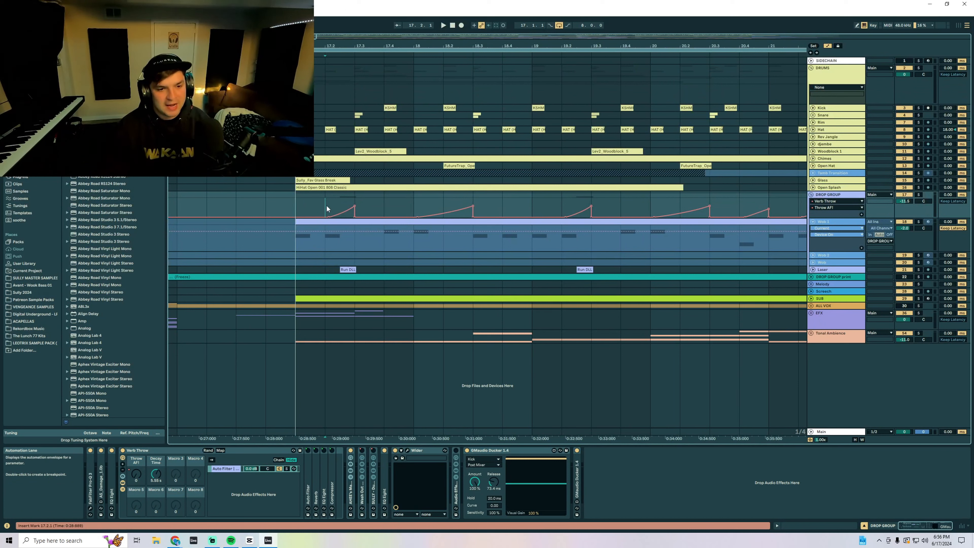
left_click_drag(327, 205, 355, 207)
left_click(919, 195)
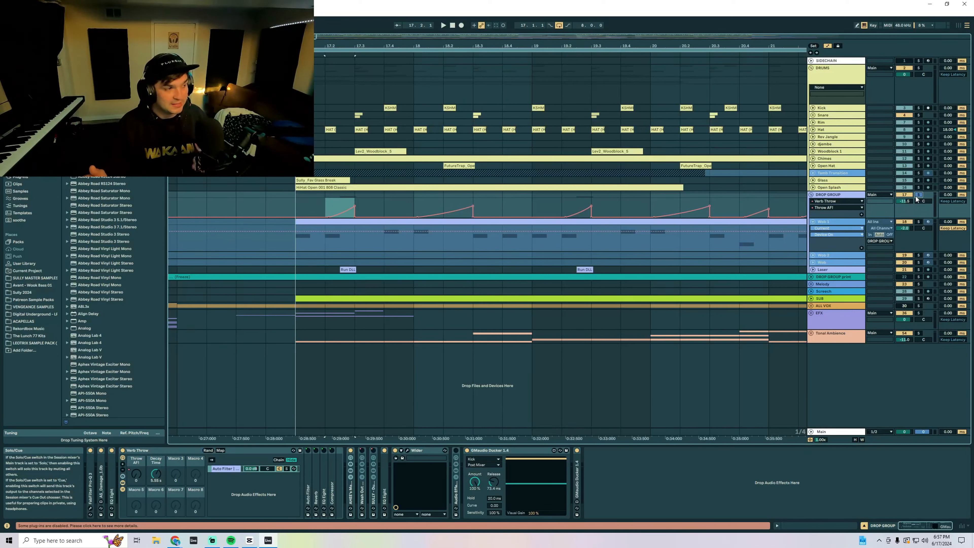
Step: Select the Throw AF! ramp from 18.1 to 18.3 on DROP GROUP and play the soloed group from bar 18
left_click(324, 207)
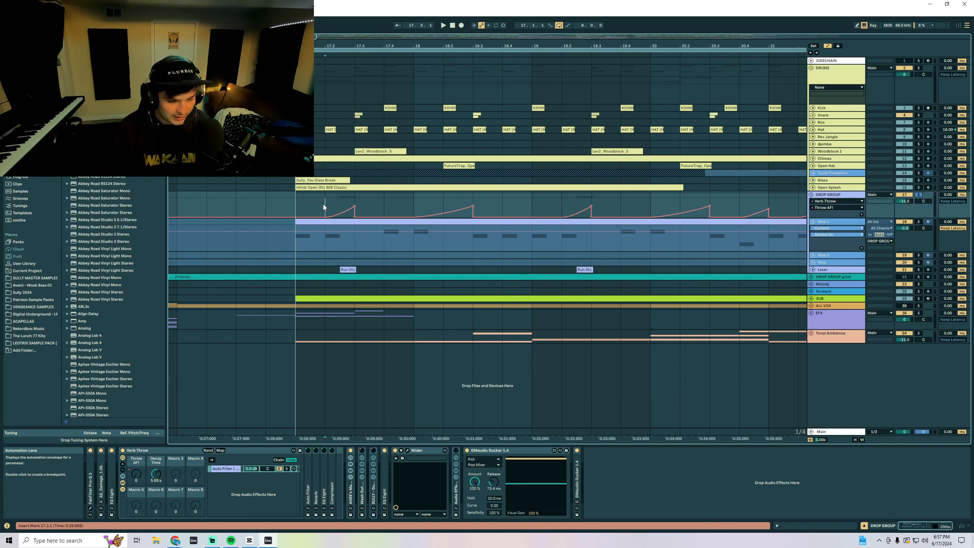
left_click_drag(411, 204, 474, 207)
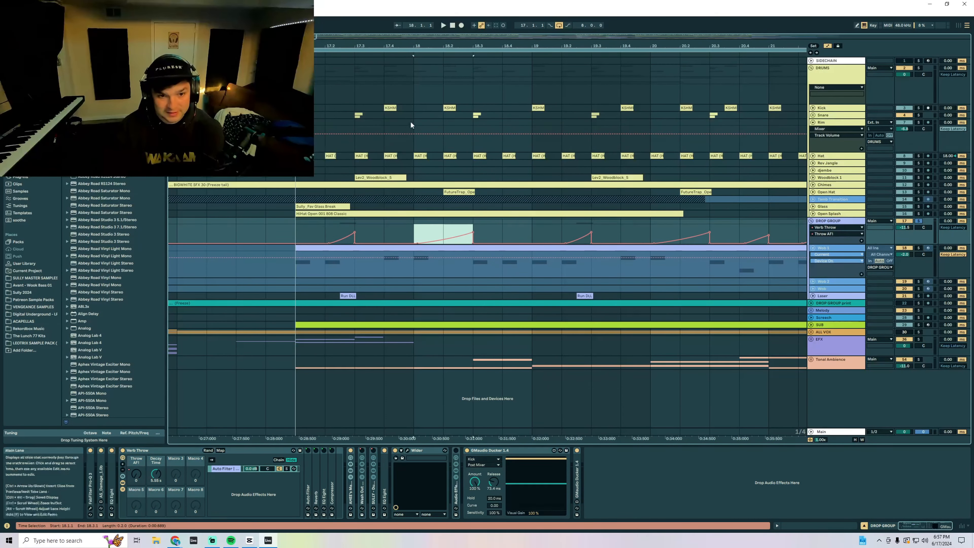
left_click(414, 122)
key("space")
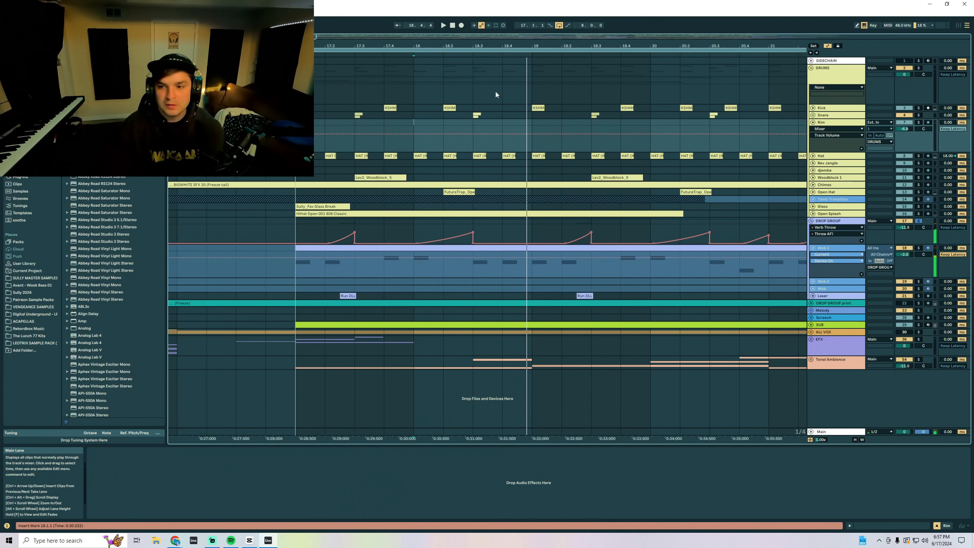
Step: Unfold the Snare group and copy the Verb Throw rack from DROP GROUP onto it, after the Saturator
left_click(918, 115)
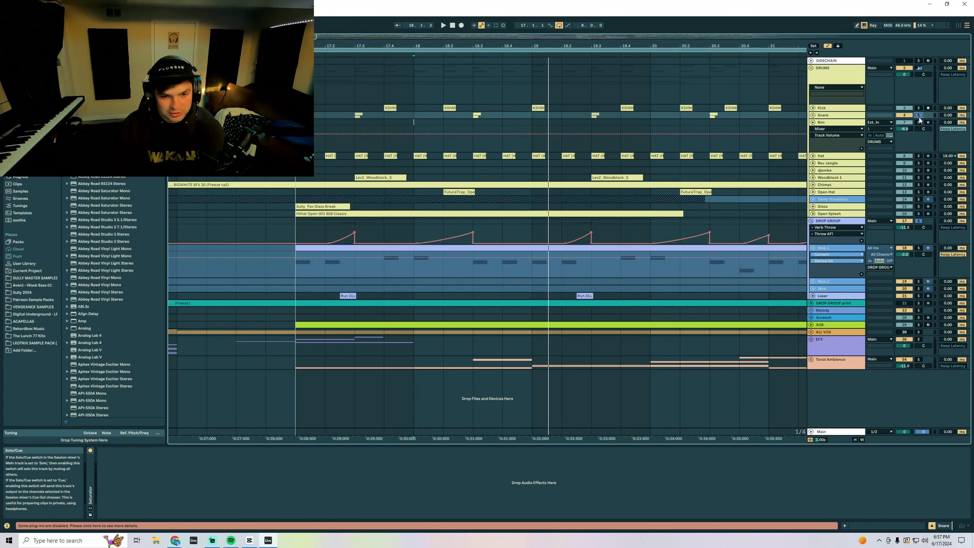
left_click(919, 116)
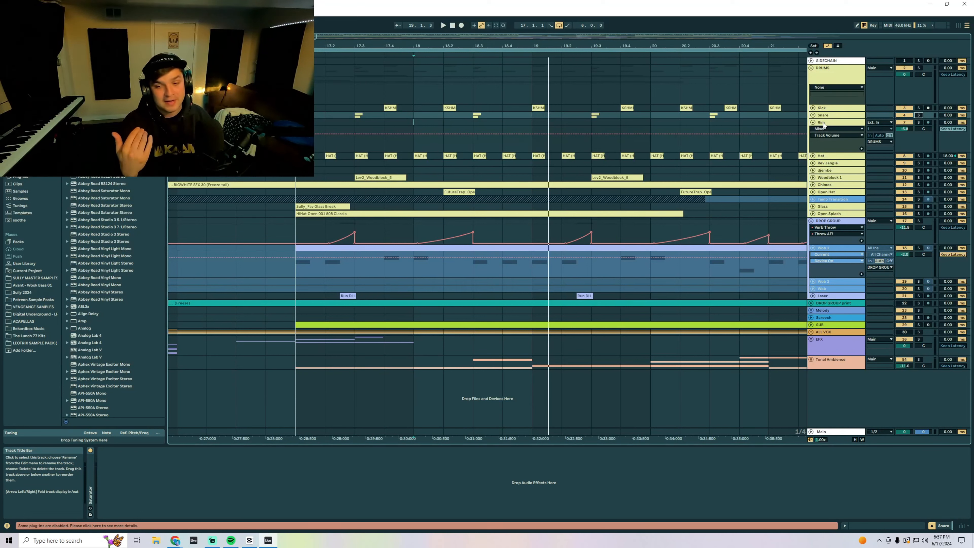
left_click(812, 114)
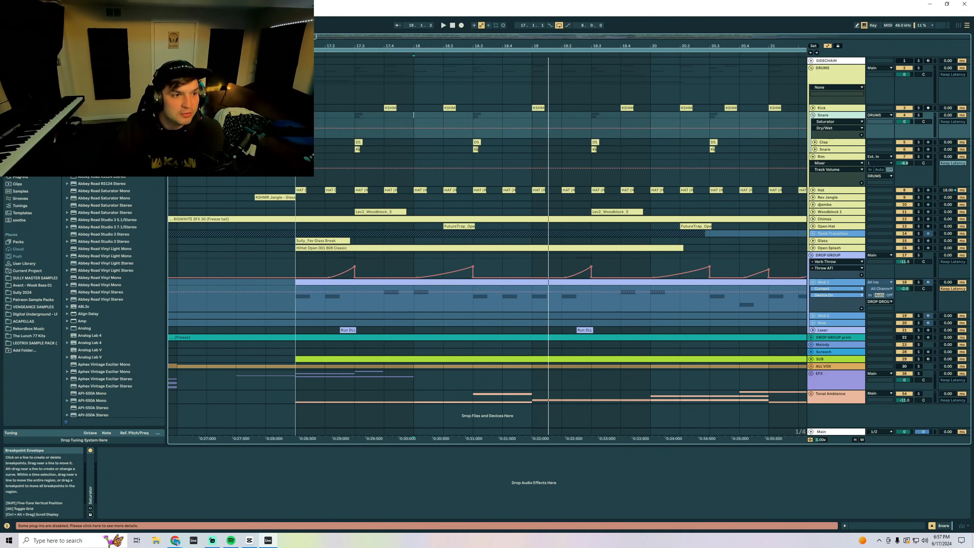
left_click(826, 256)
left_click(822, 115)
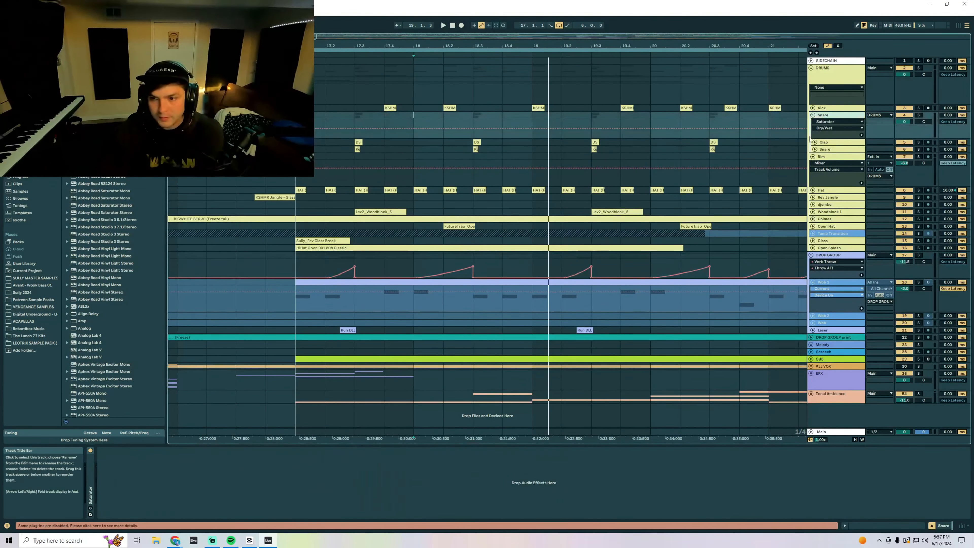
Step: Delete the copied Throw AF! automation on the Snare group and draw one ramp from 20.3 up to 127 at bar 21
right_click(113, 475)
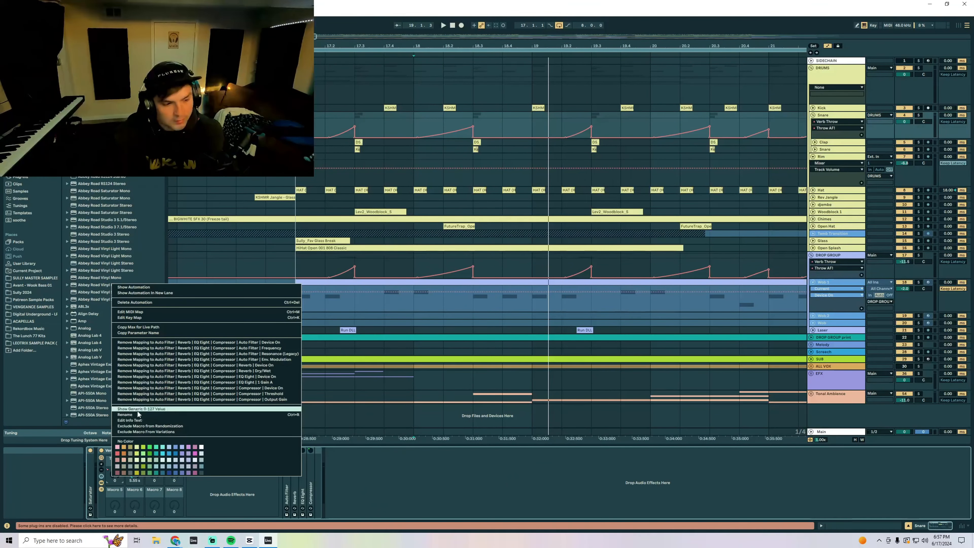
left_click(146, 304)
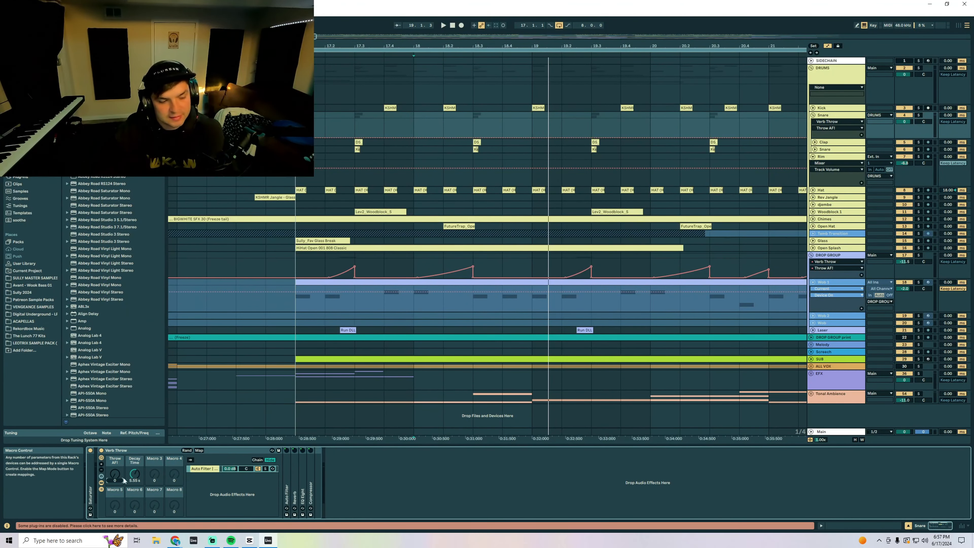
left_click_drag(380, 46, 381, 31)
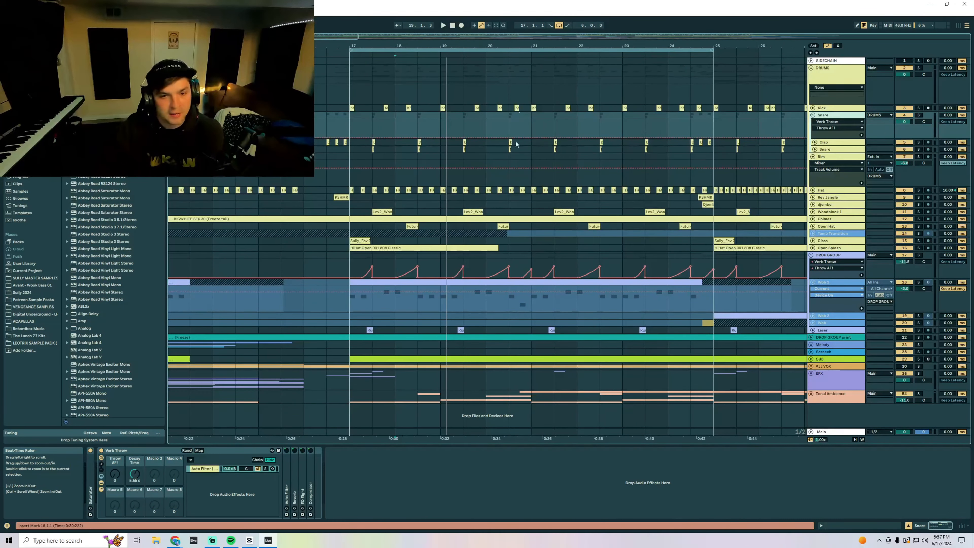
scroll(514, 139, "up", 3)
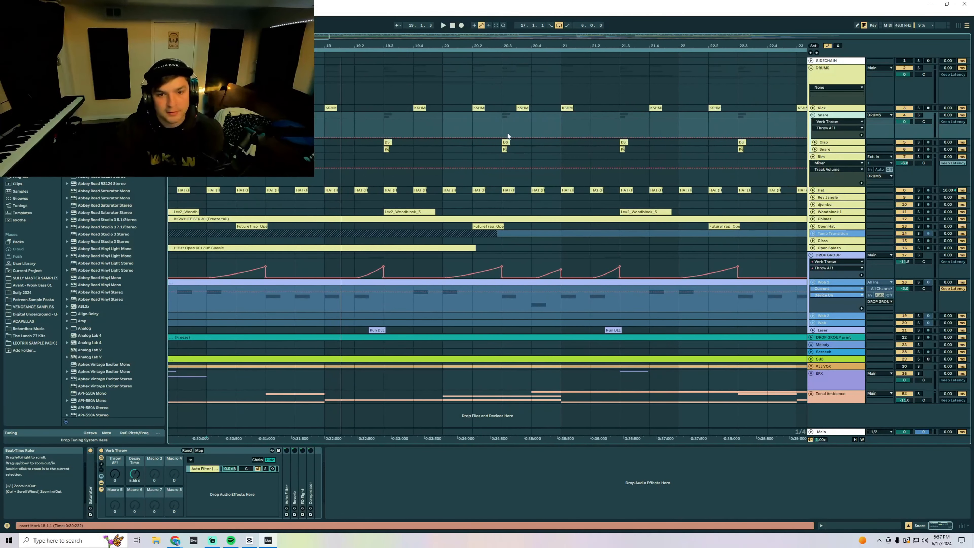
left_click(561, 137)
left_click_drag(561, 138, 561, 122)
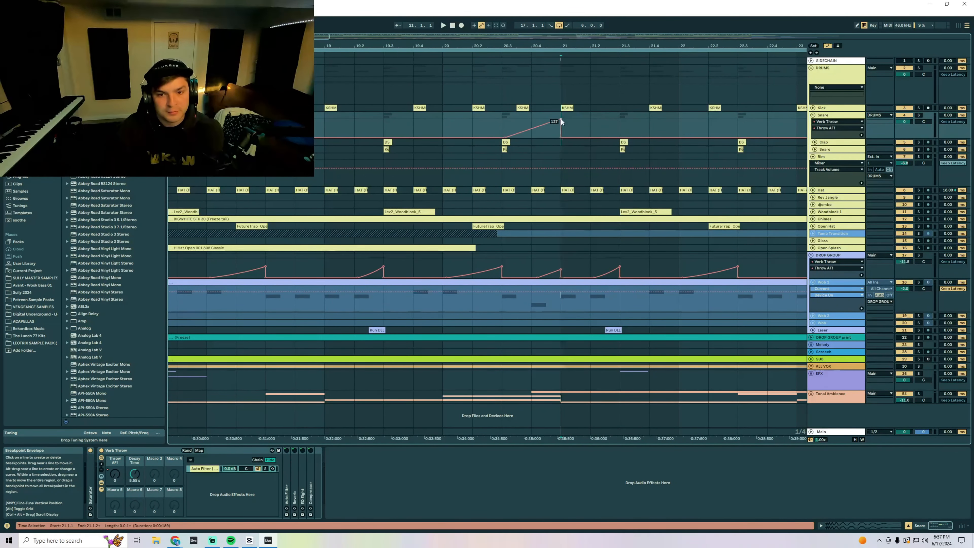
Step: Solo the DRUMS group and play bars 17 to 25 to hear the Snare group's reverb throw
mouse_move(494, 47)
left_mouse_down()
mouse_move(494, 32)
mouse_move(491, 49)
mouse_move(543, 50)
mouse_move(500, 62)
left_mouse_up()
left_click(392, 122)
left_click(499, 73)
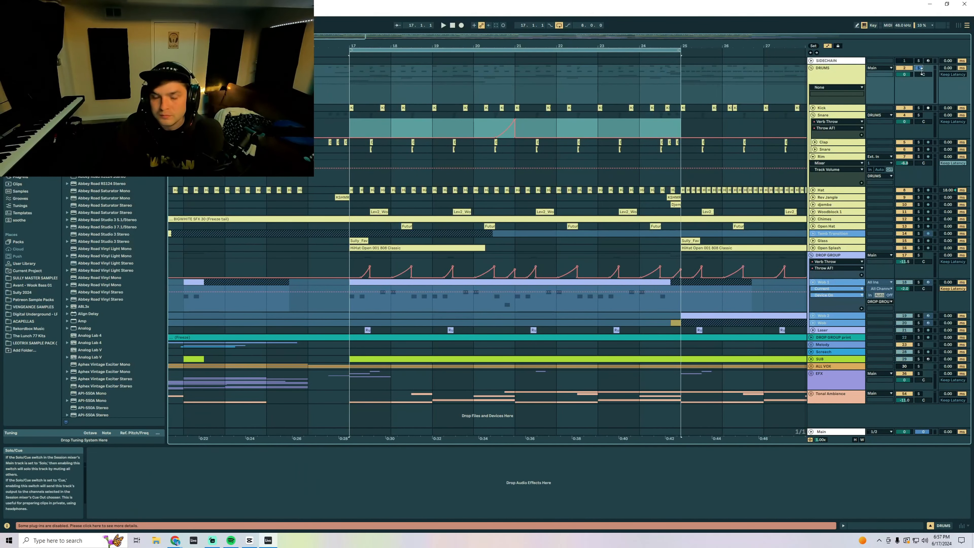
key("space")
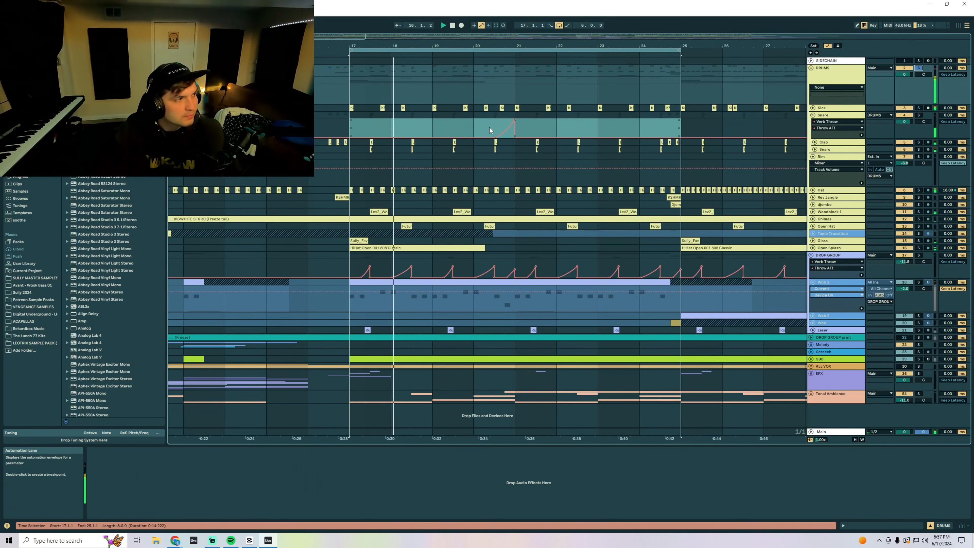